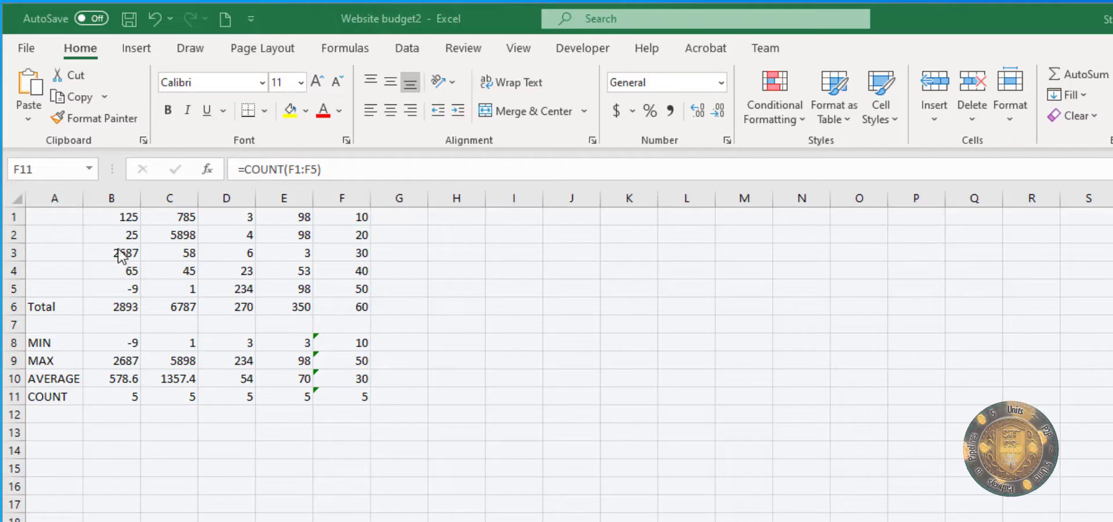
click(36, 215)
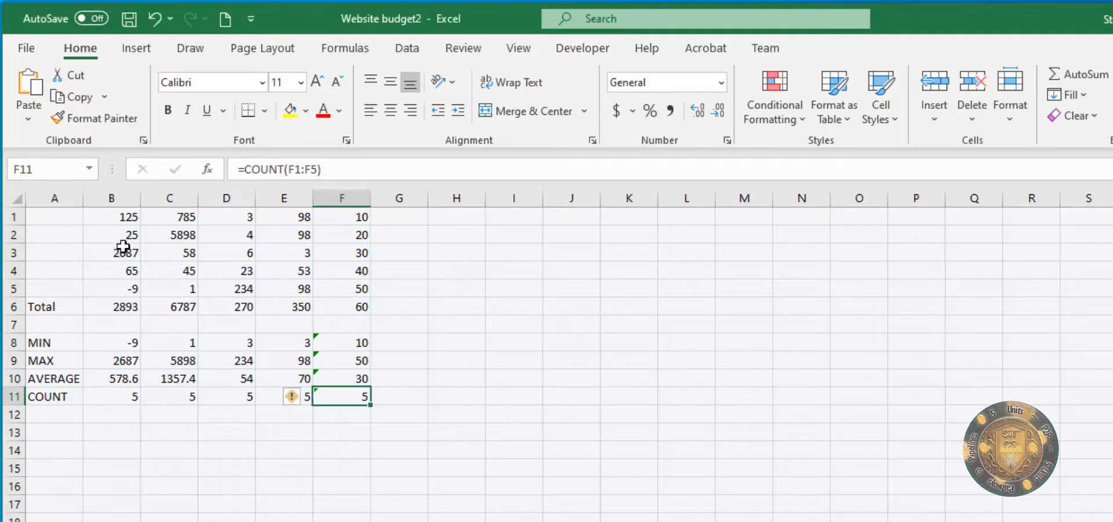
click(56, 214)
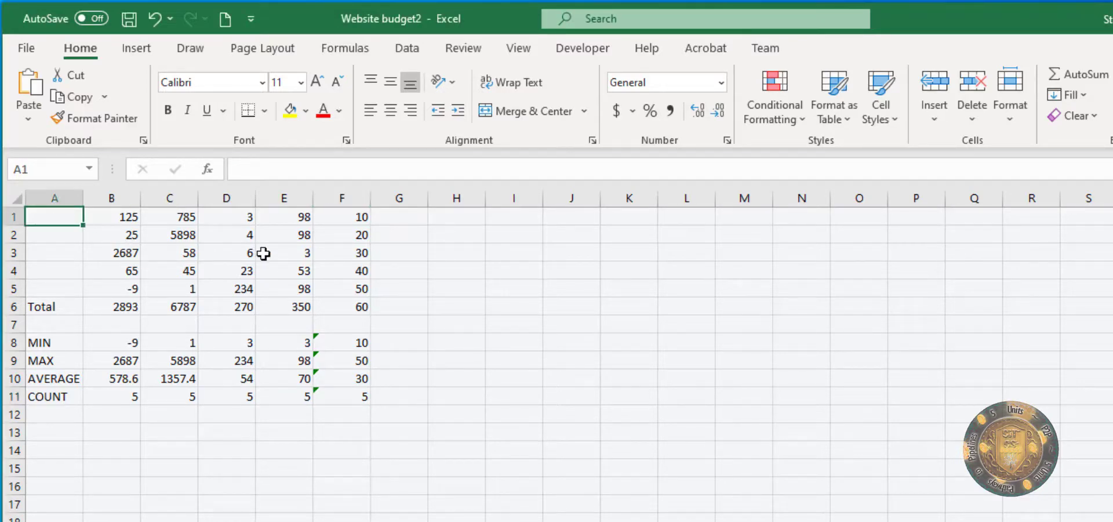
click(229, 285)
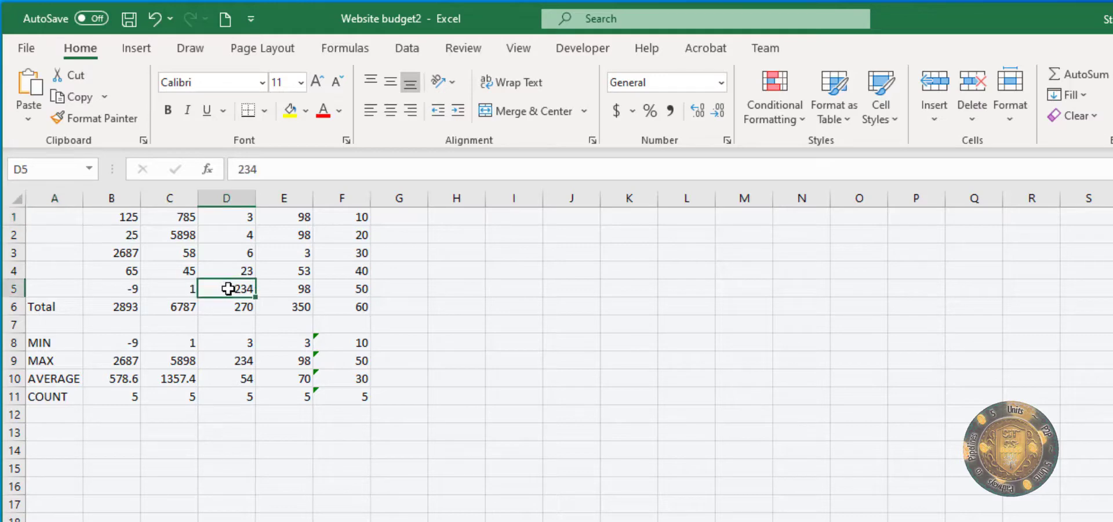
click(503, 251)
click(249, 234)
click(231, 320)
click(353, 361)
drag(169, 234, 451, 377)
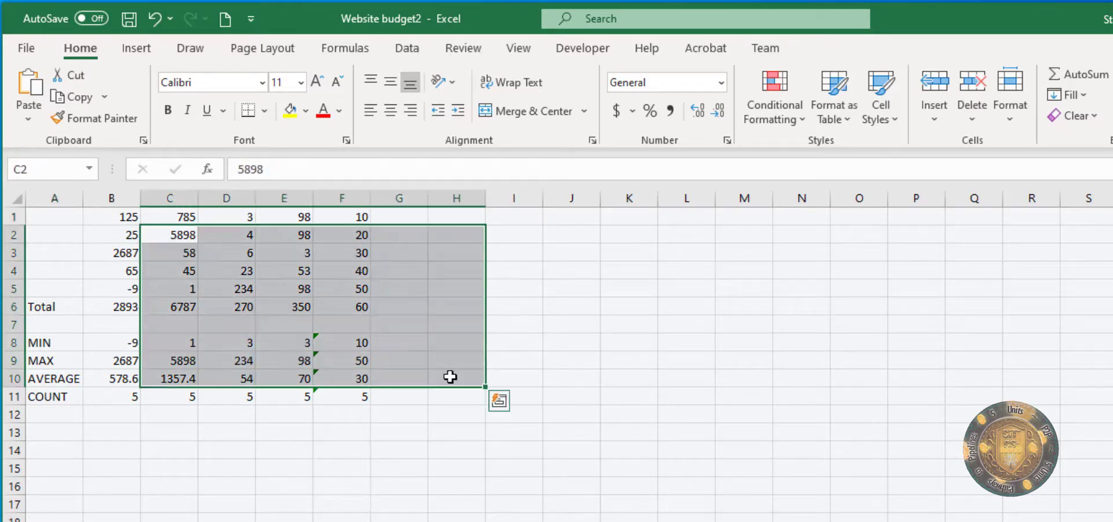
click(409, 448)
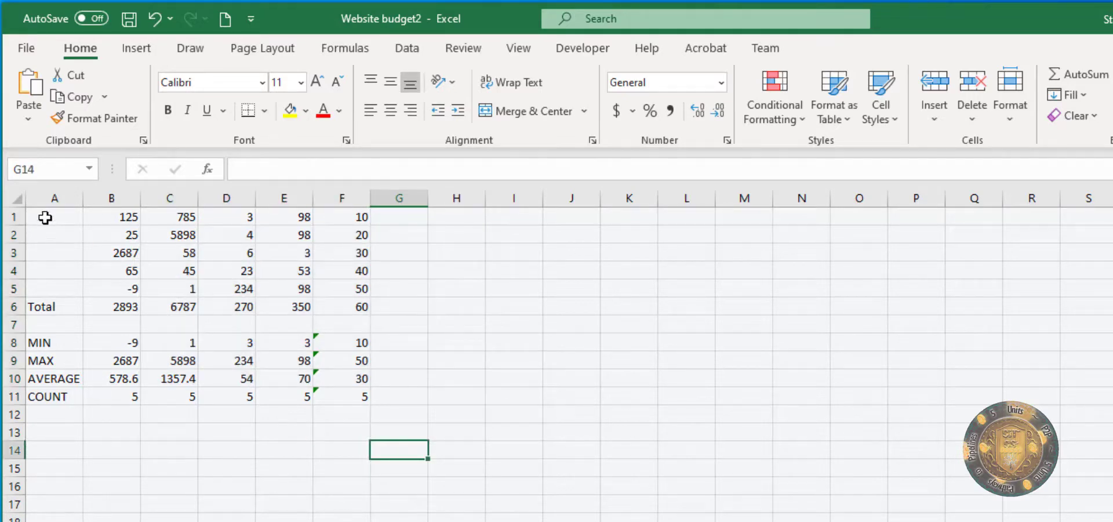
Step: Move the data block A1:F11 down one row and enter the heading Jan in cell B1
drag(45, 218, 365, 397)
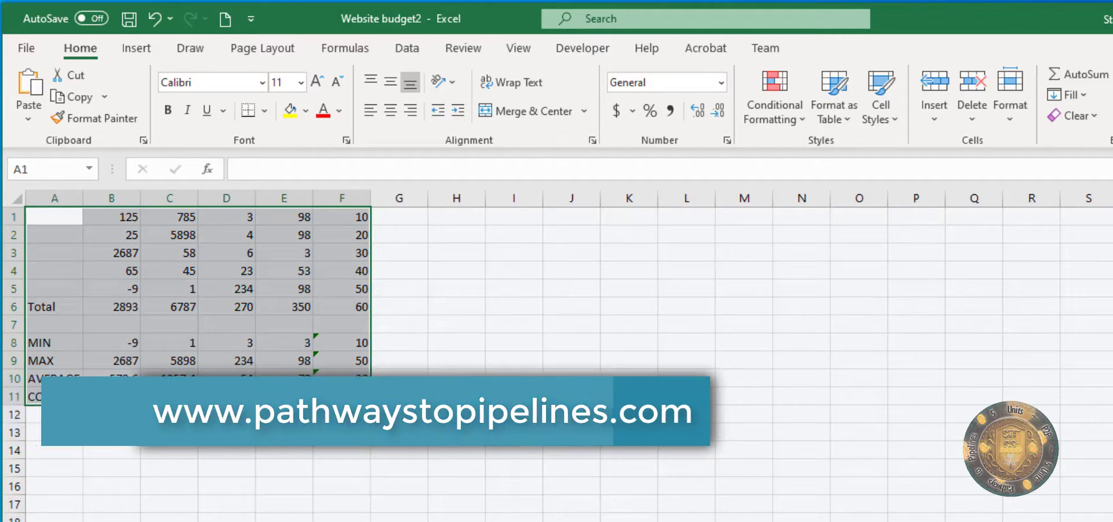
drag(293, 404, 293, 422)
click(125, 216)
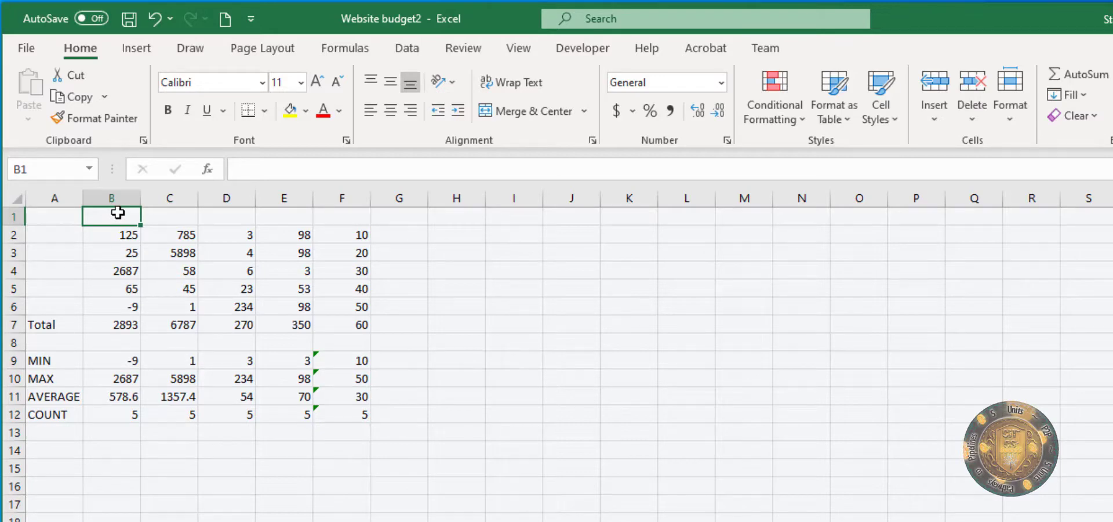
text(Jan)
key(Tab)
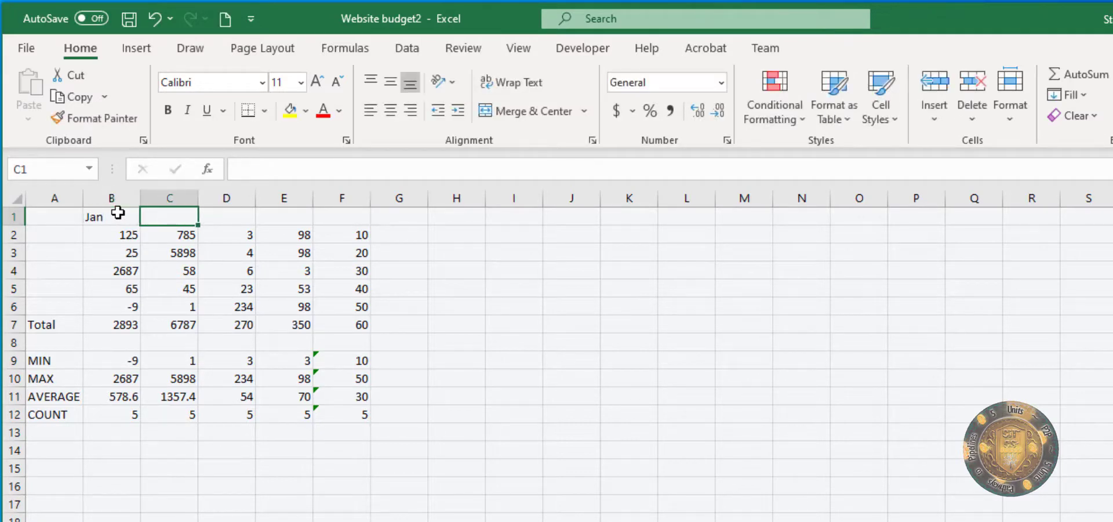
Step: Enter the month headings Feb, March, April and May in cells C1 to F1
text(Feb)
key(Tab)
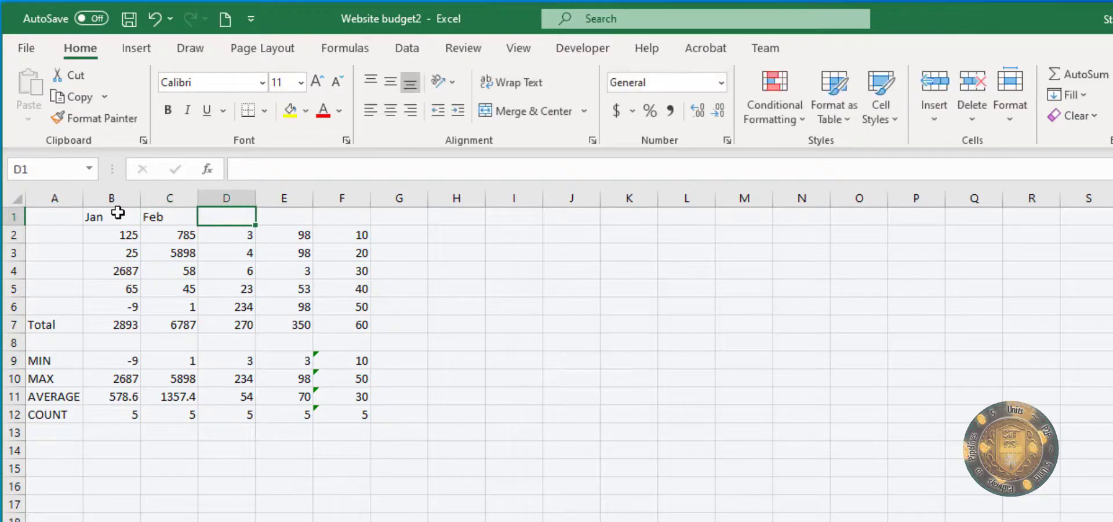
text(March)
key(Tab)
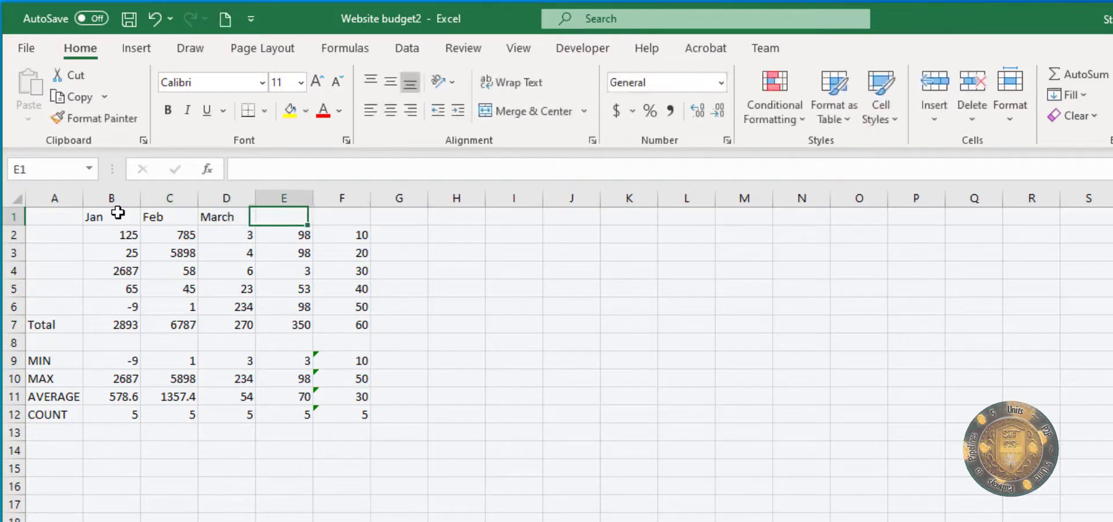
text(April)
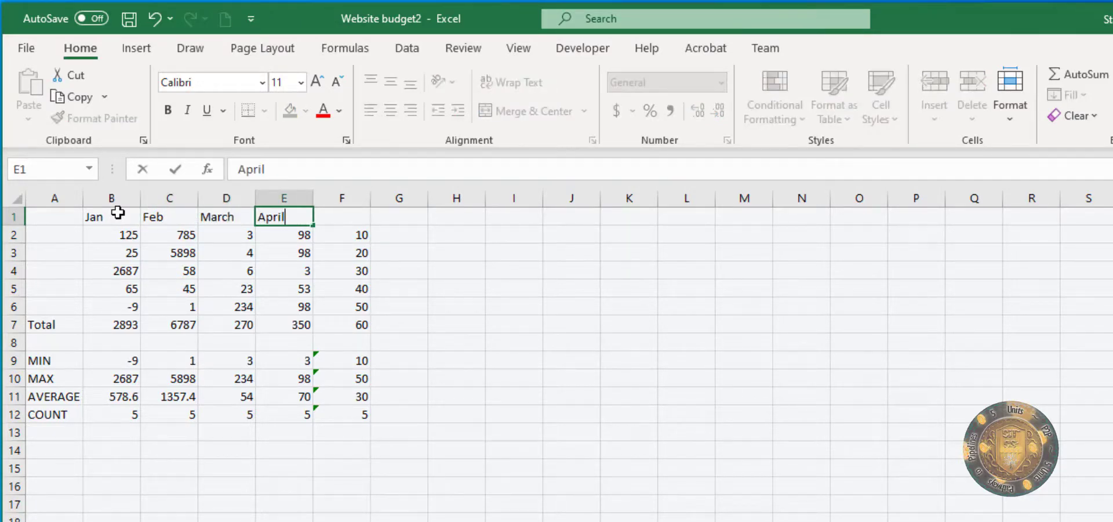
key(Tab)
text(M)
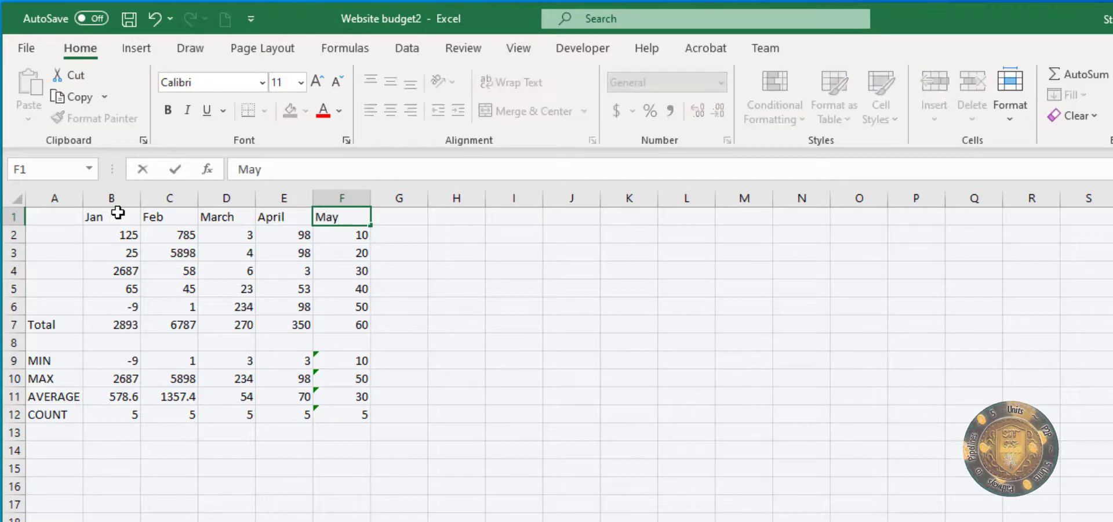
click(246, 271)
click(294, 234)
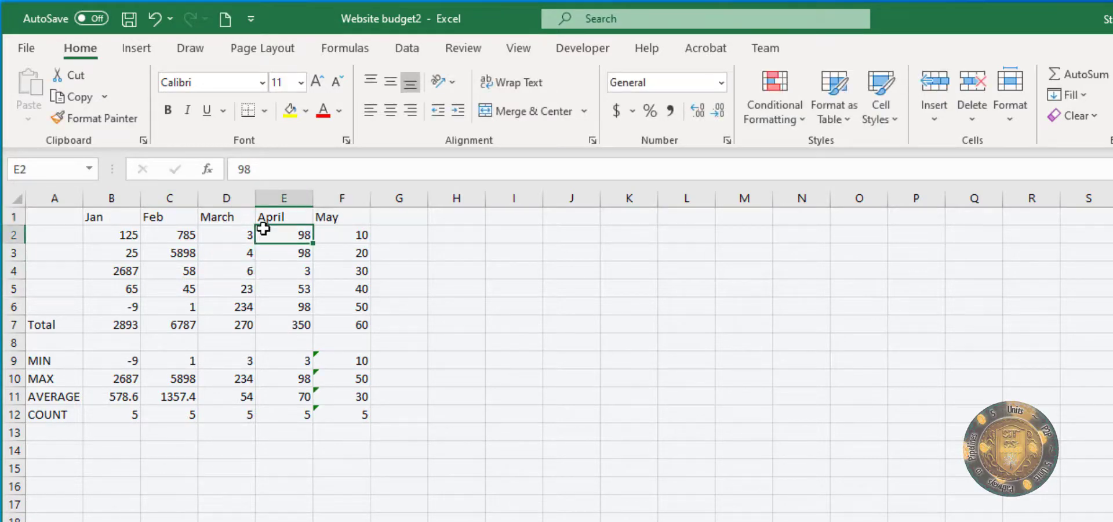
Step: Undo the hand-entered month headings that follow Jan in row 1
key(ctrl+z)
key(ctrl+z)
key(ctrl+z)
key(ctrl+z)
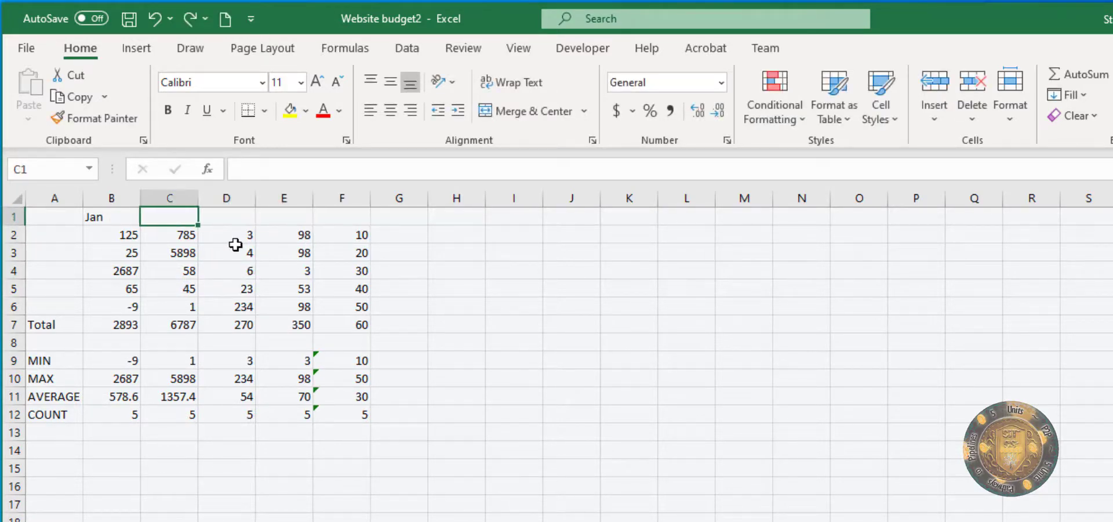
Step: Extend the month series from Jan in B1 across to May in F1 using AutoFill
click(118, 217)
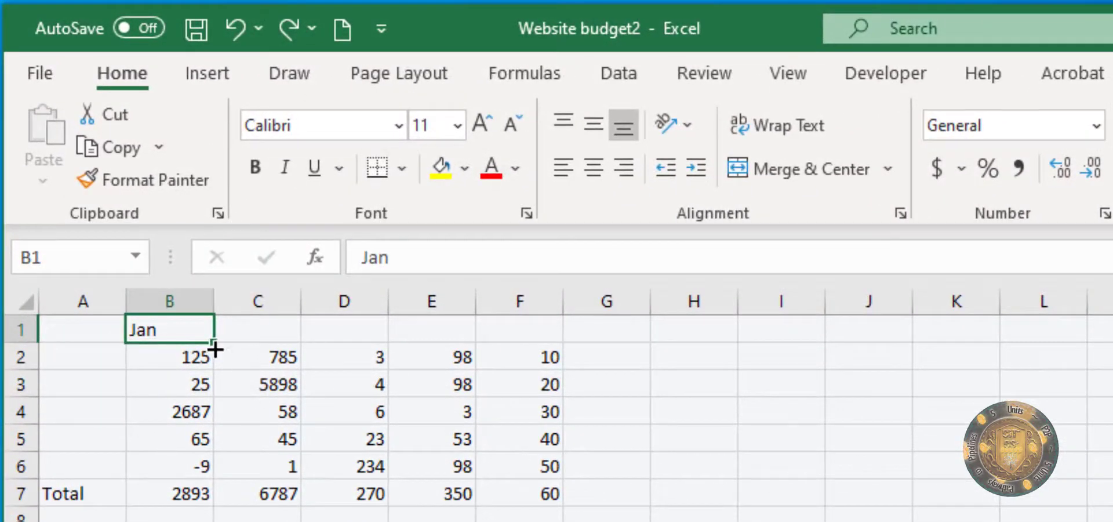
drag(214, 348, 548, 331)
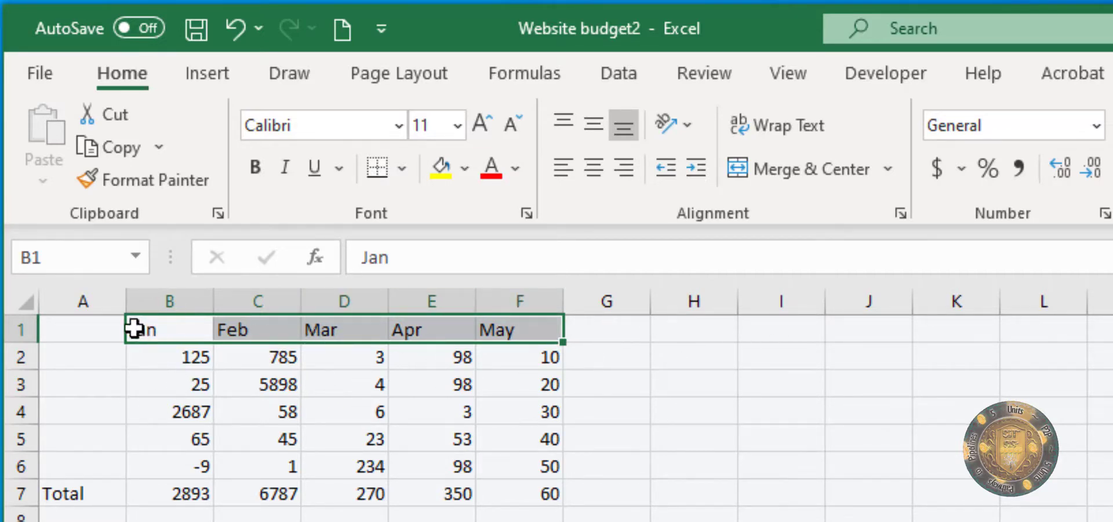
Step: Make the month headings in B1:F1 bold and set their font to Alien Encounters
click(256, 168)
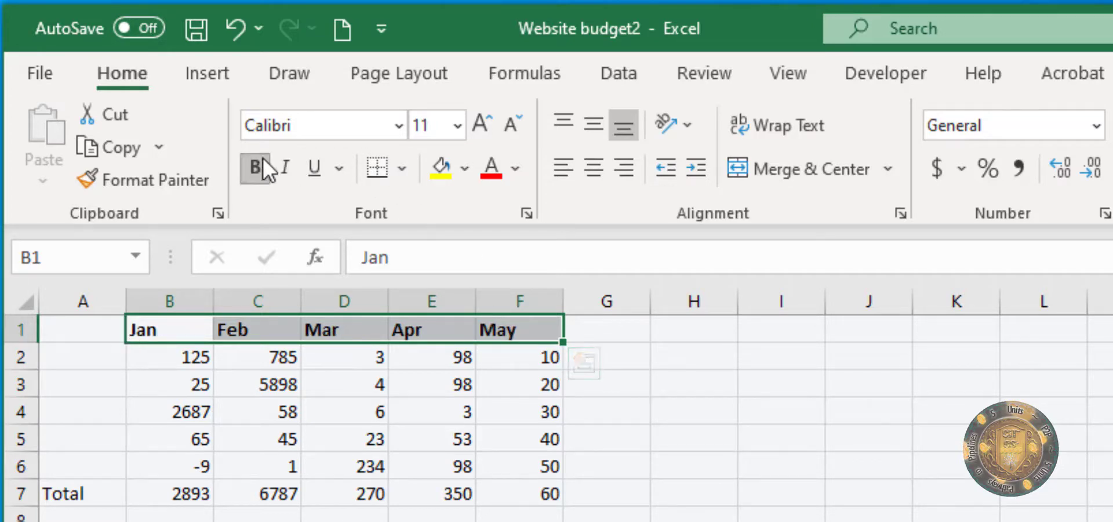
click(396, 124)
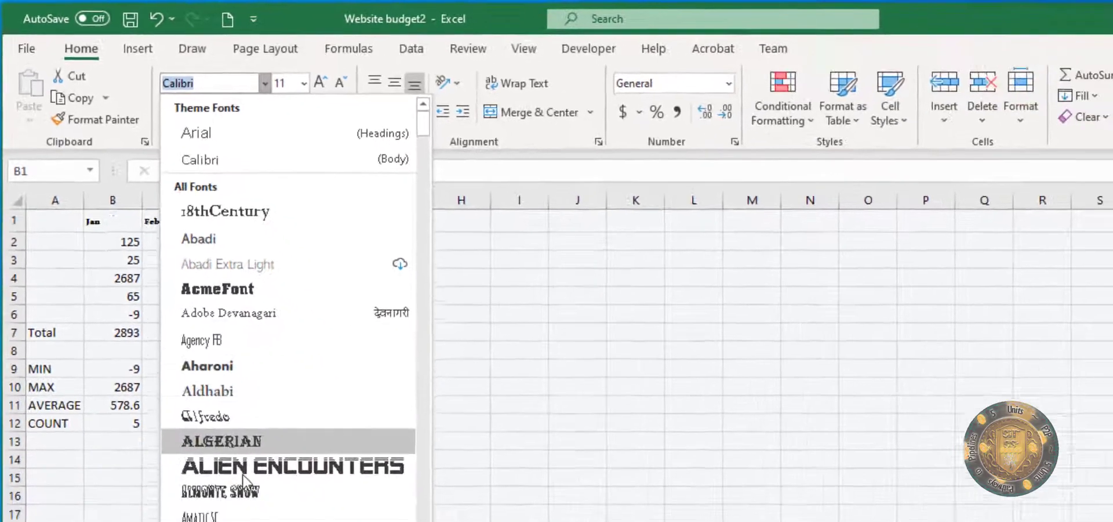
click(238, 464)
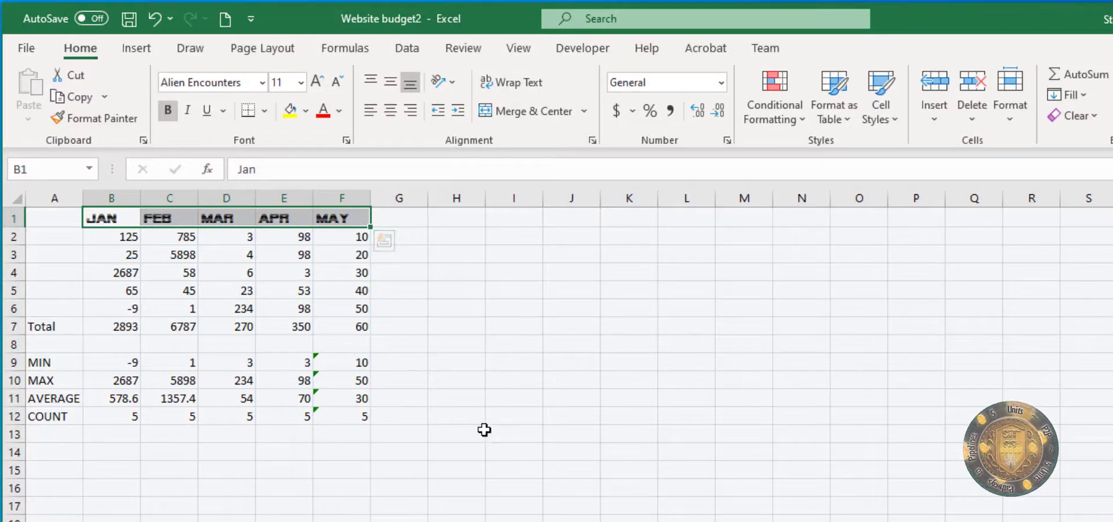
click(494, 414)
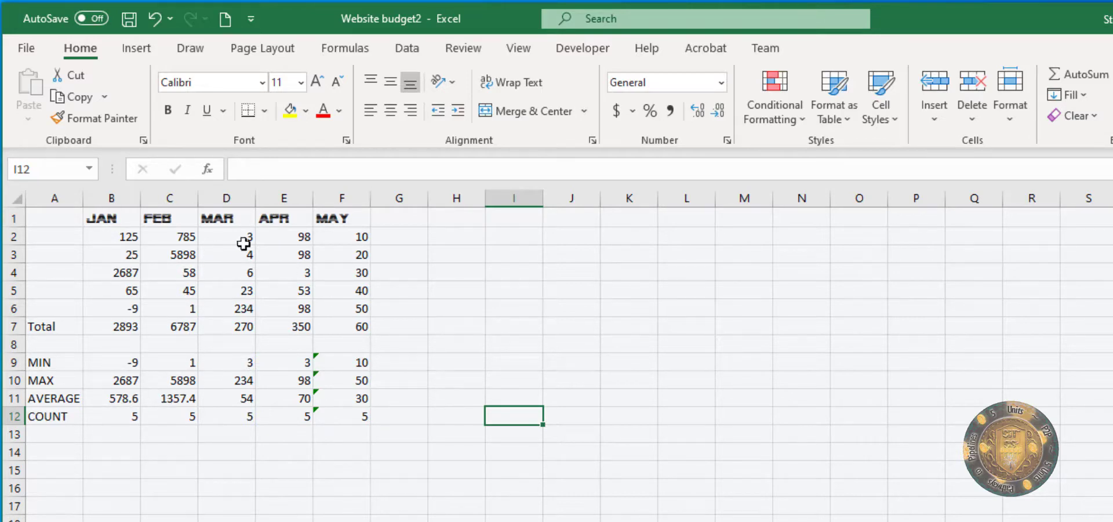
Step: AutoFit the widths of columns B through F to their contents
drag(255, 194, 181, 197)
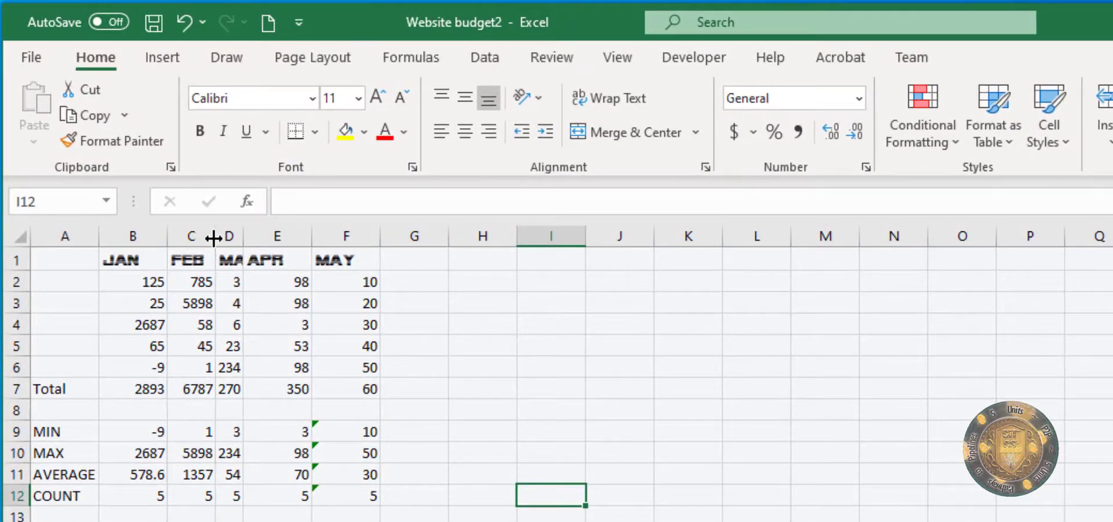
double_click(214, 238)
double_click(249, 238)
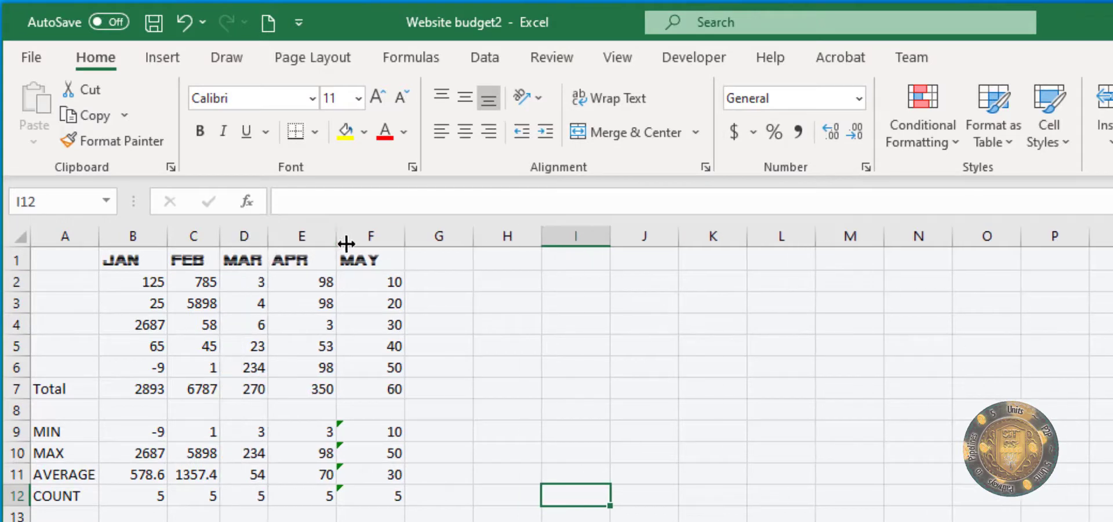
double_click(337, 236)
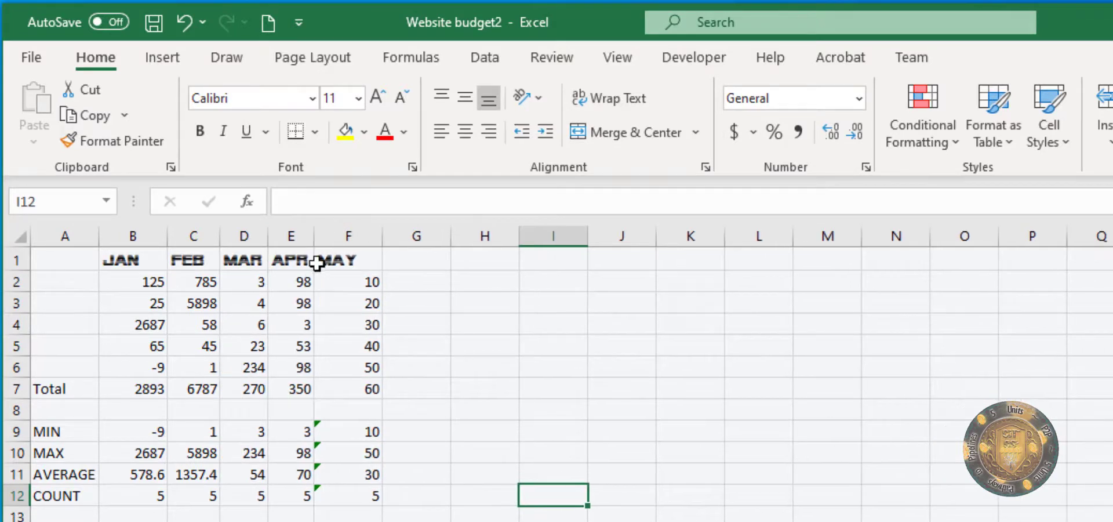
double_click(382, 234)
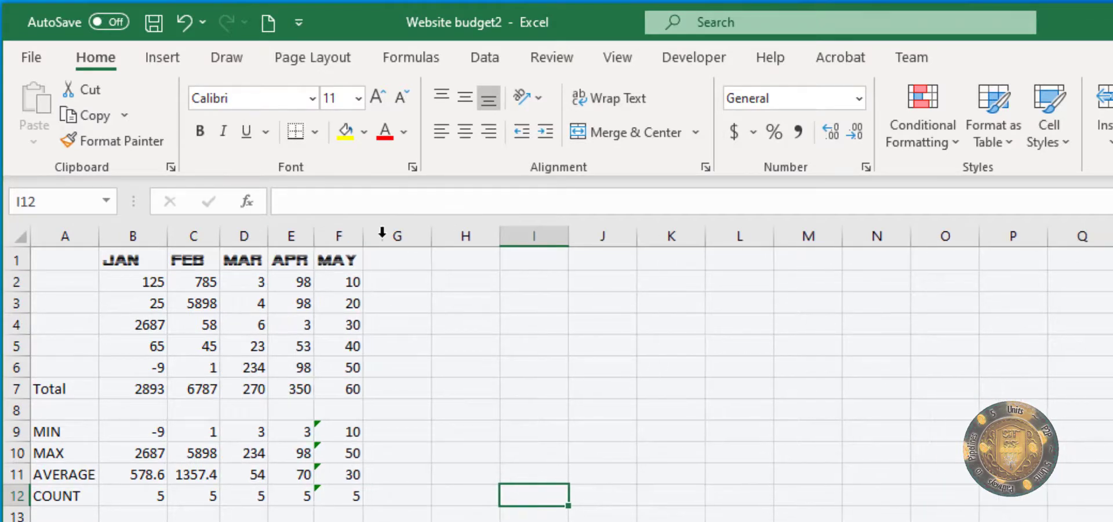
double_click(161, 241)
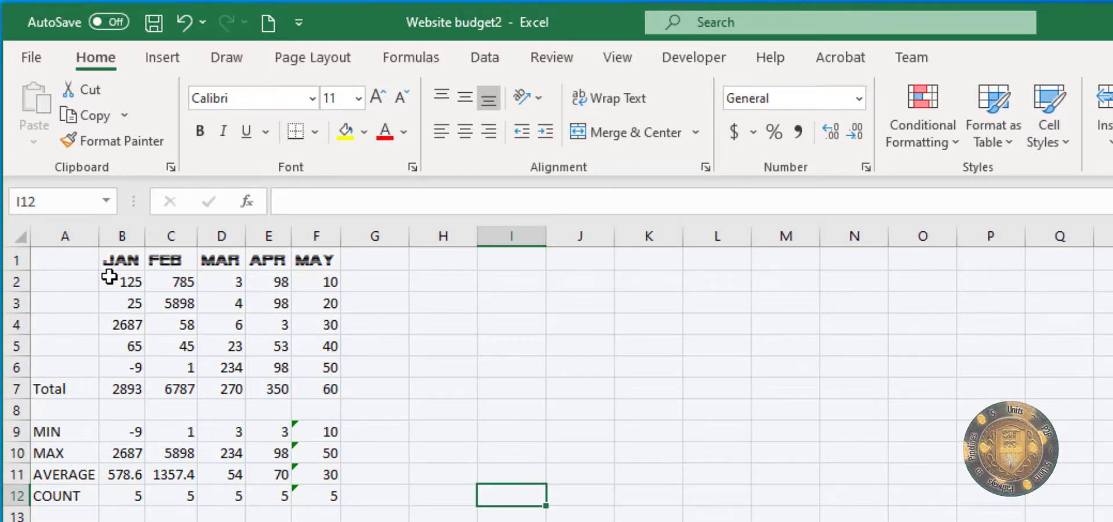
Step: Apply the $ English (United States) accounting format to B2:F7 and the MIN, MAX and AVERAGE values in B9:F11
drag(109, 277, 338, 387)
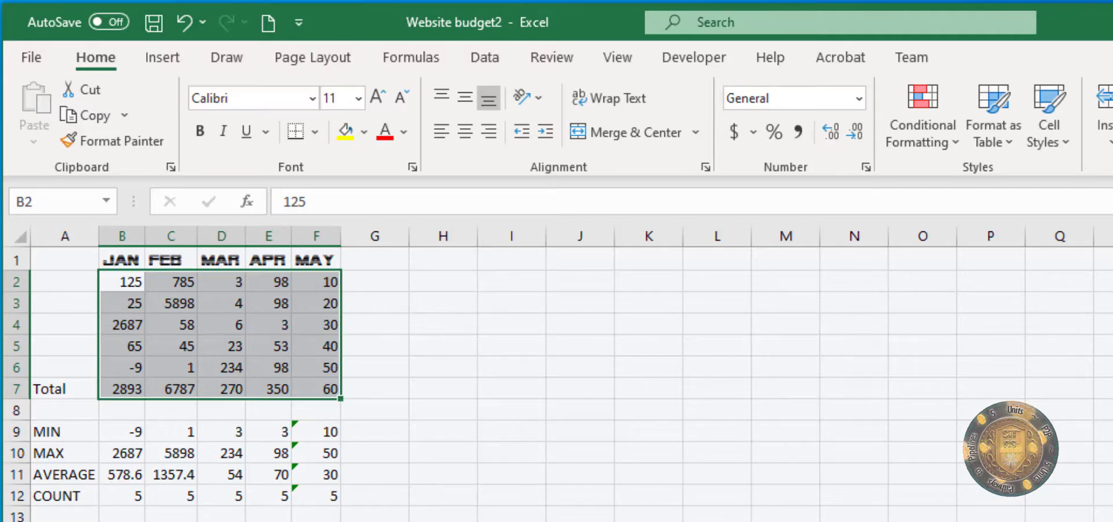
click(303, 33)
drag(117, 431, 318, 470)
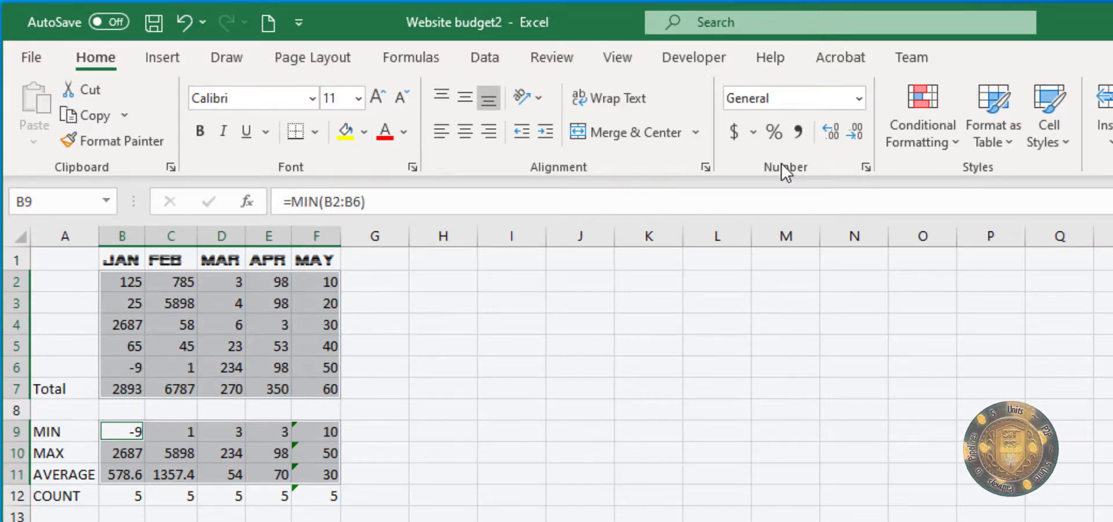
click(736, 129)
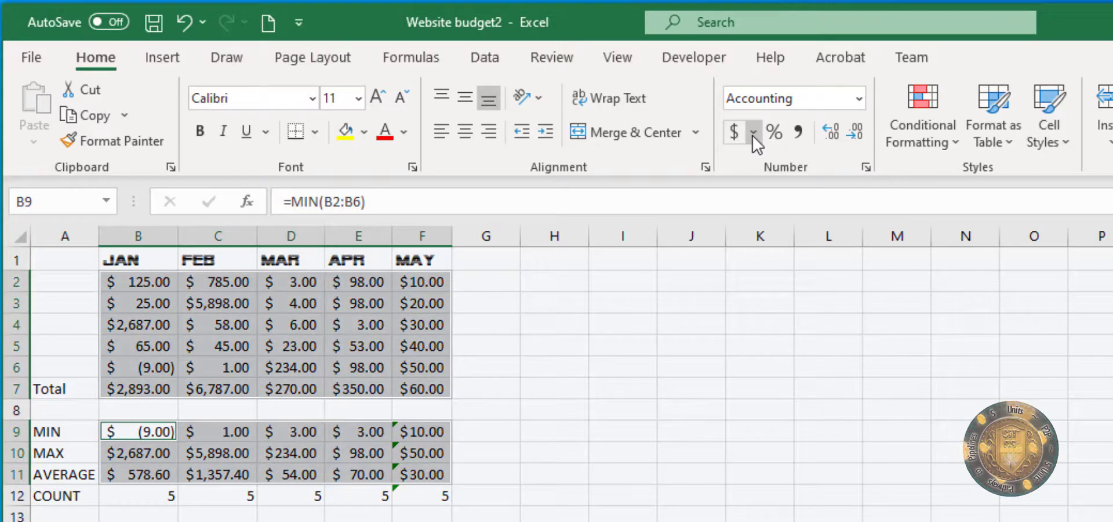
click(753, 132)
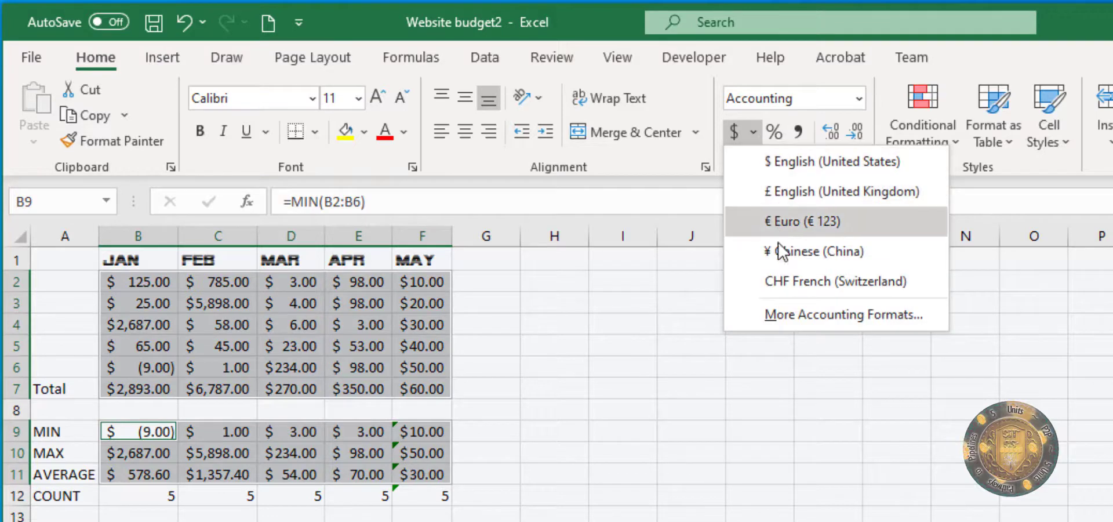
click(814, 168)
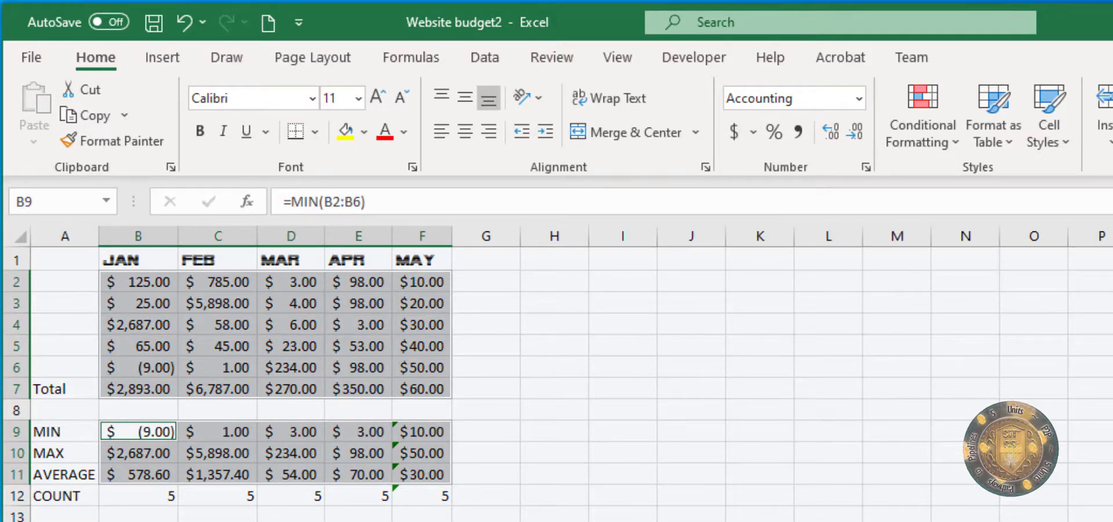
click(485, 519)
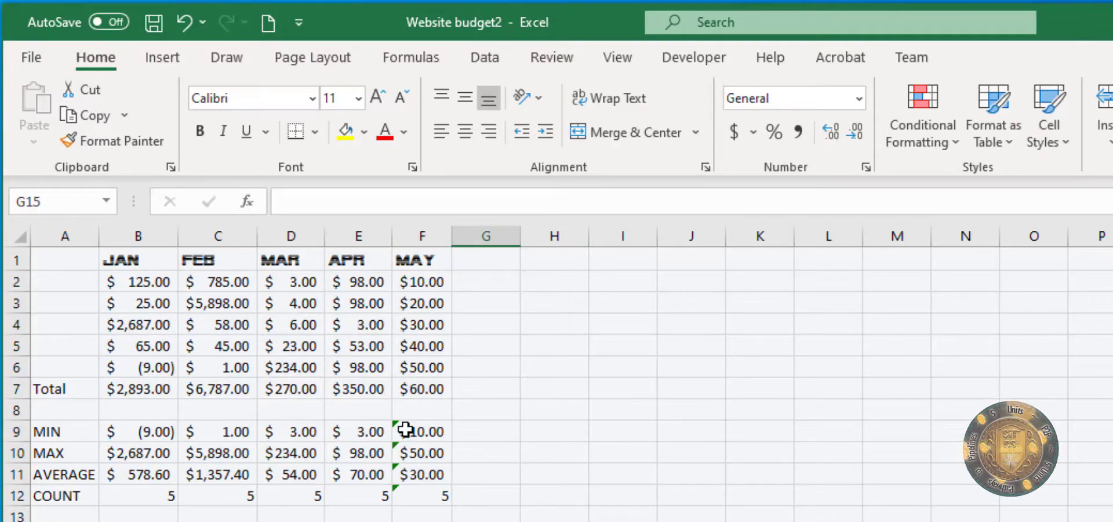
Step: Examine the flagged MIN, MAX, AVERAGE and COUNT formulas in F9:F12 and the January AVERAGE formula in B11
click(400, 430)
click(406, 453)
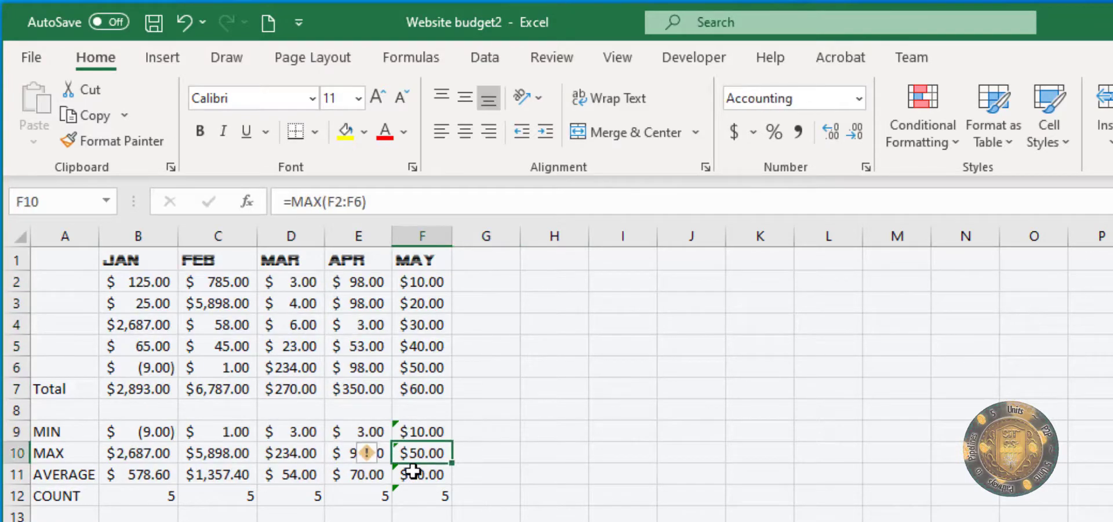
click(409, 474)
click(412, 495)
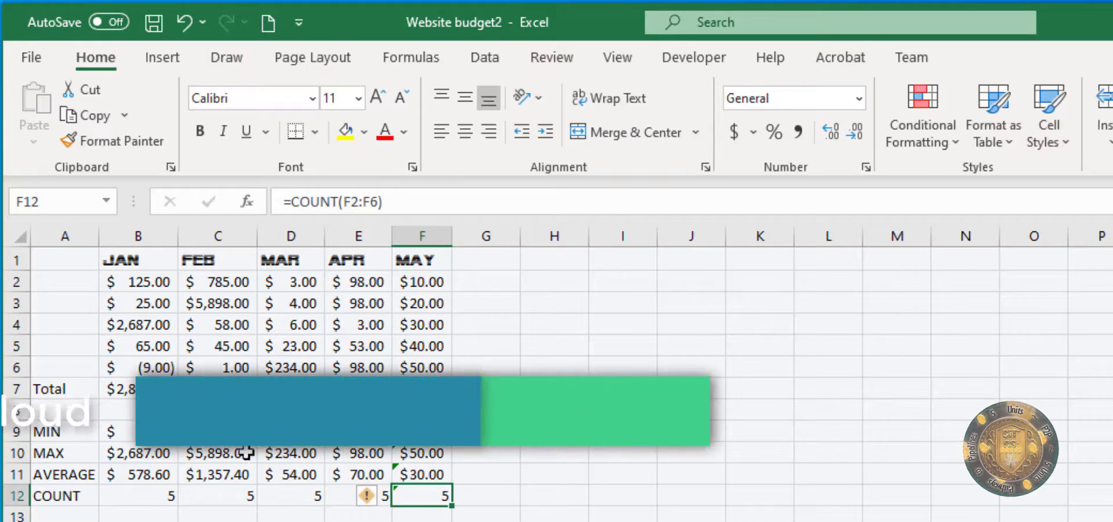
click(142, 472)
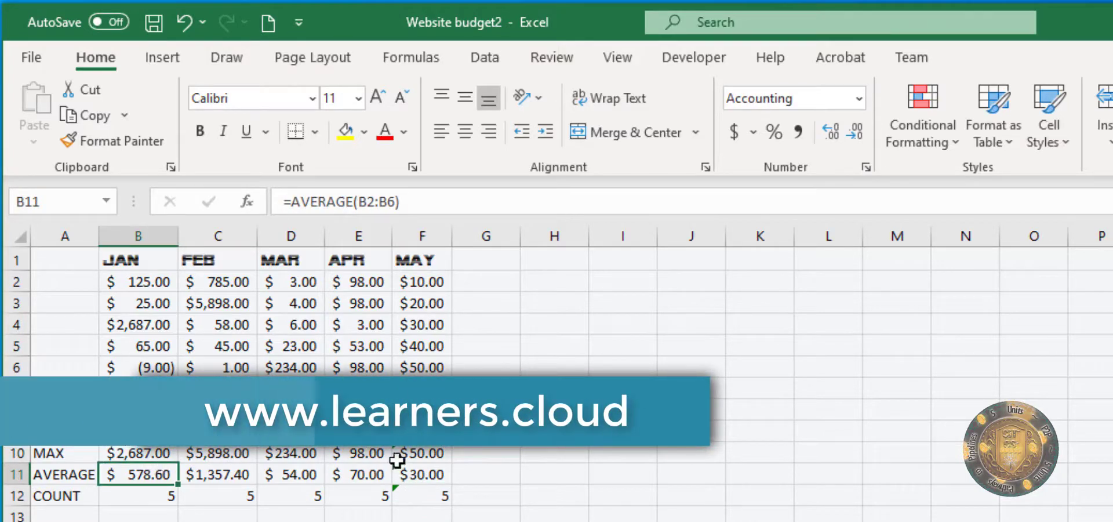
click(400, 437)
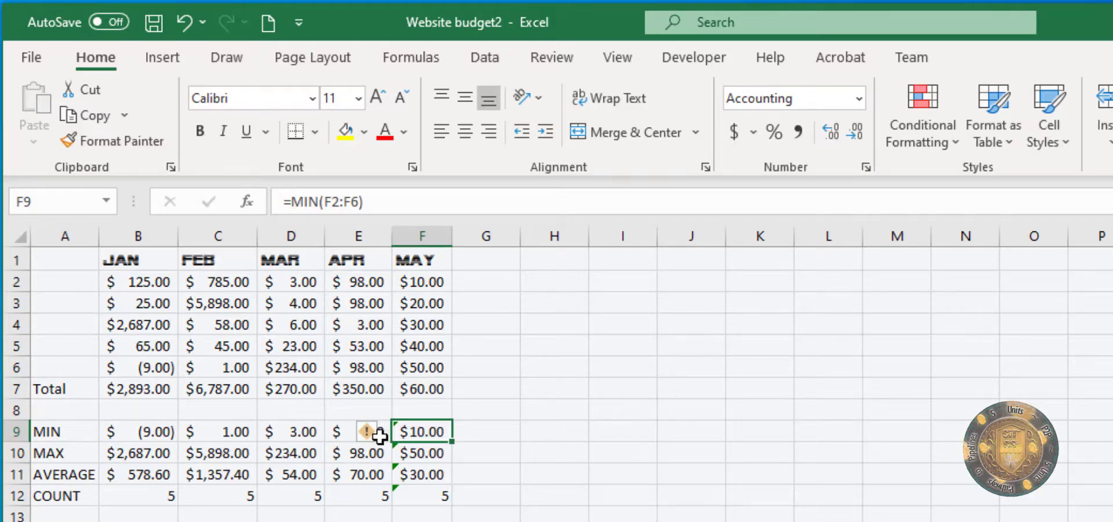
Step: Ignore the formula error flagged on the May MIN formula in F9
mouse_move(381, 447)
click(427, 388)
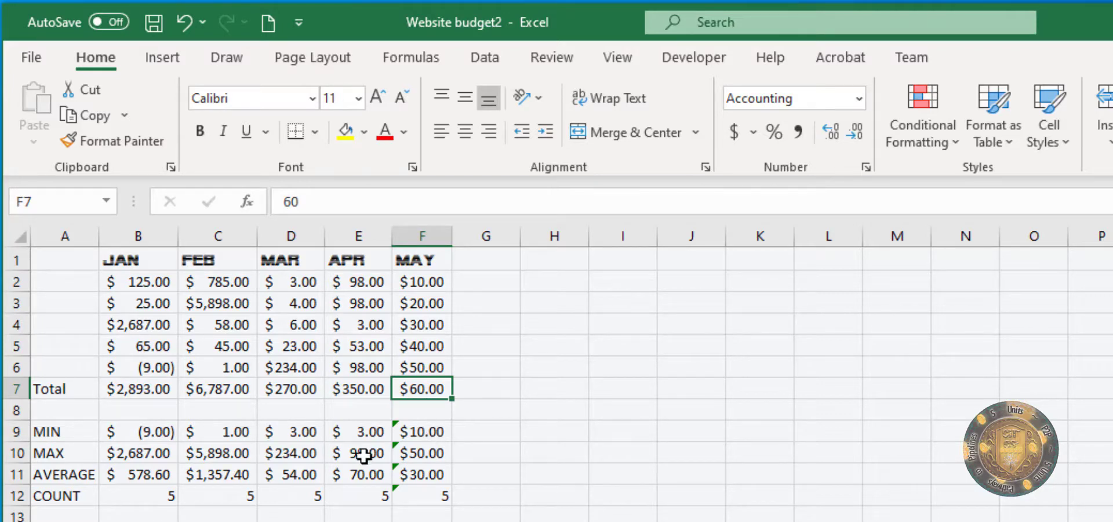
click(398, 428)
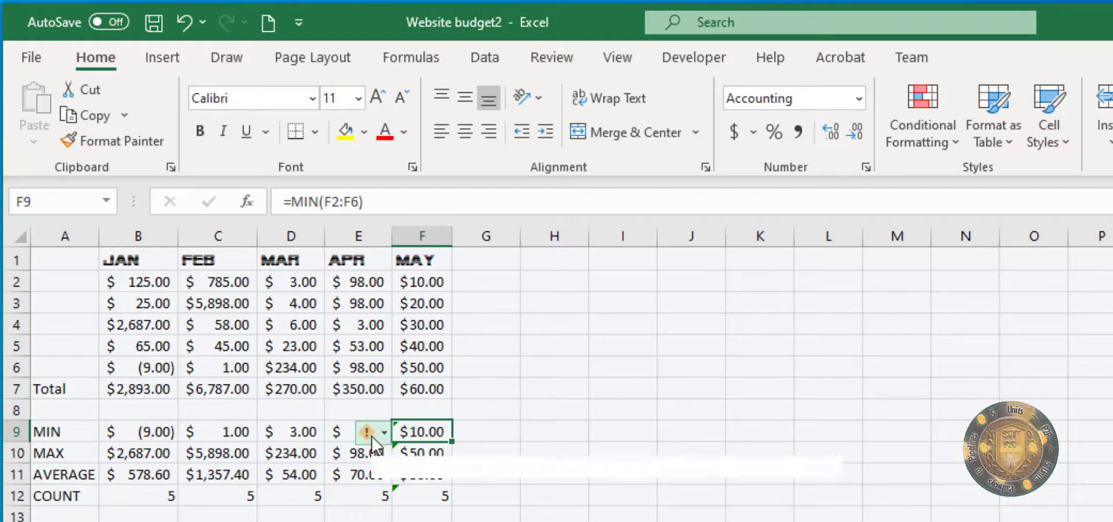
click(383, 433)
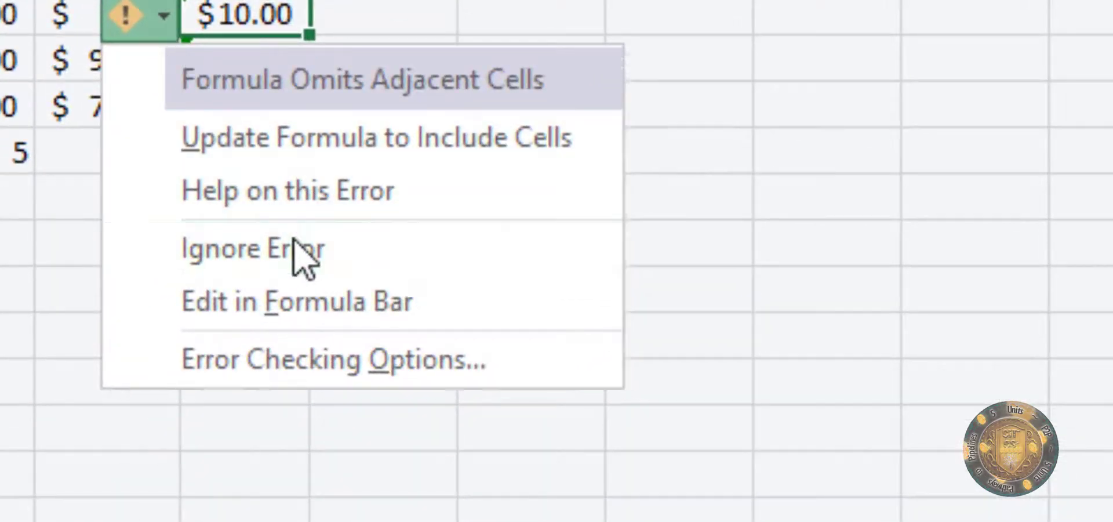
click(301, 252)
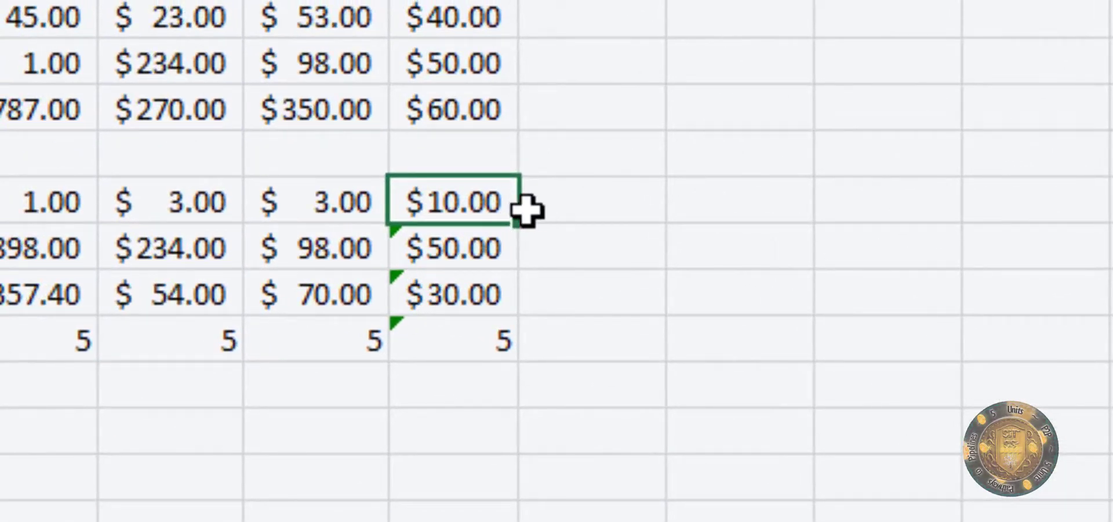
Step: Ignore the remaining omitted-adjacent-cells errors across the May summary formulas in F9:F12
drag(458, 357, 440, 219)
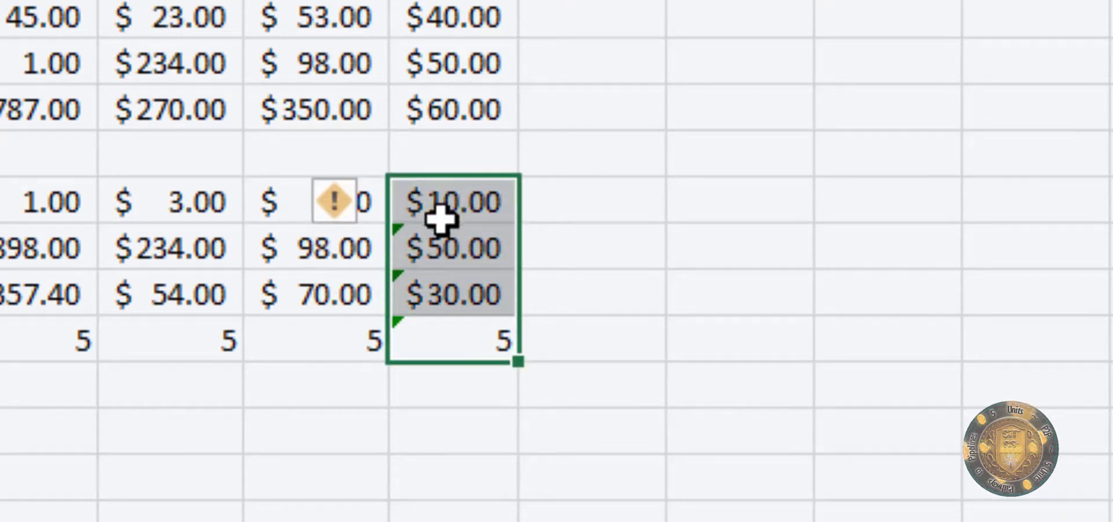
click(342, 213)
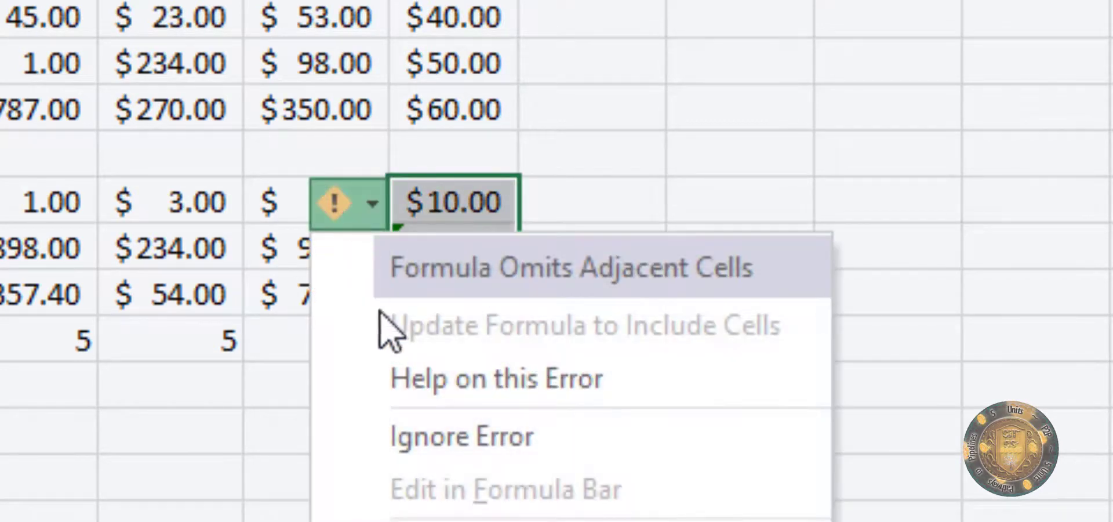
click(427, 437)
Step: Review the available number format choices for empty cell H10 without applying one
click(732, 251)
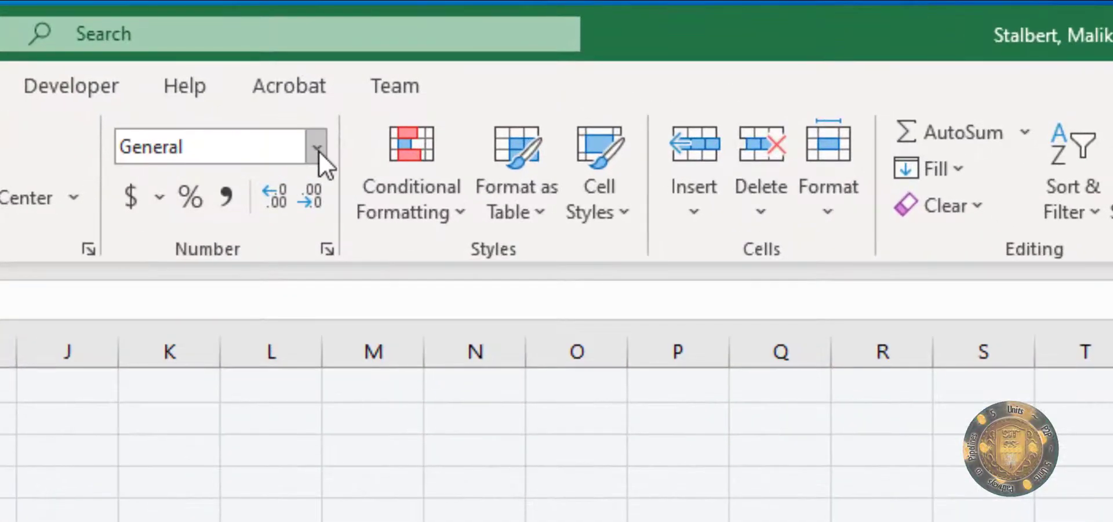
click(314, 154)
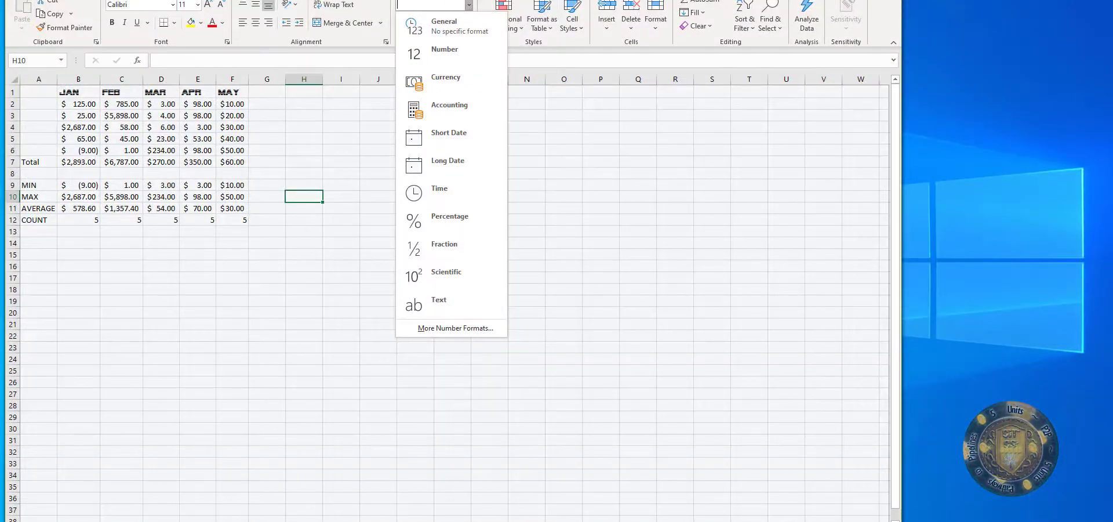
click(501, 3)
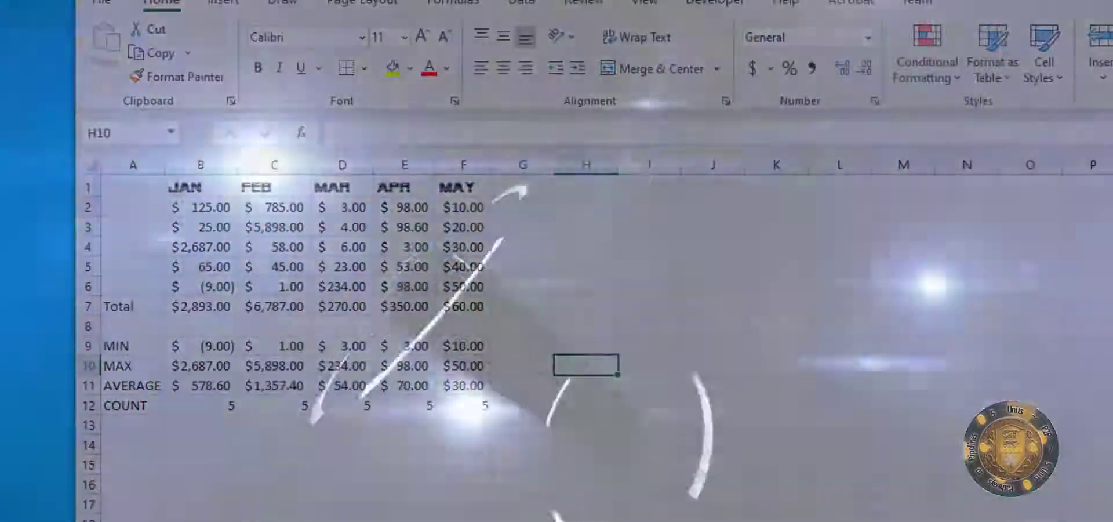